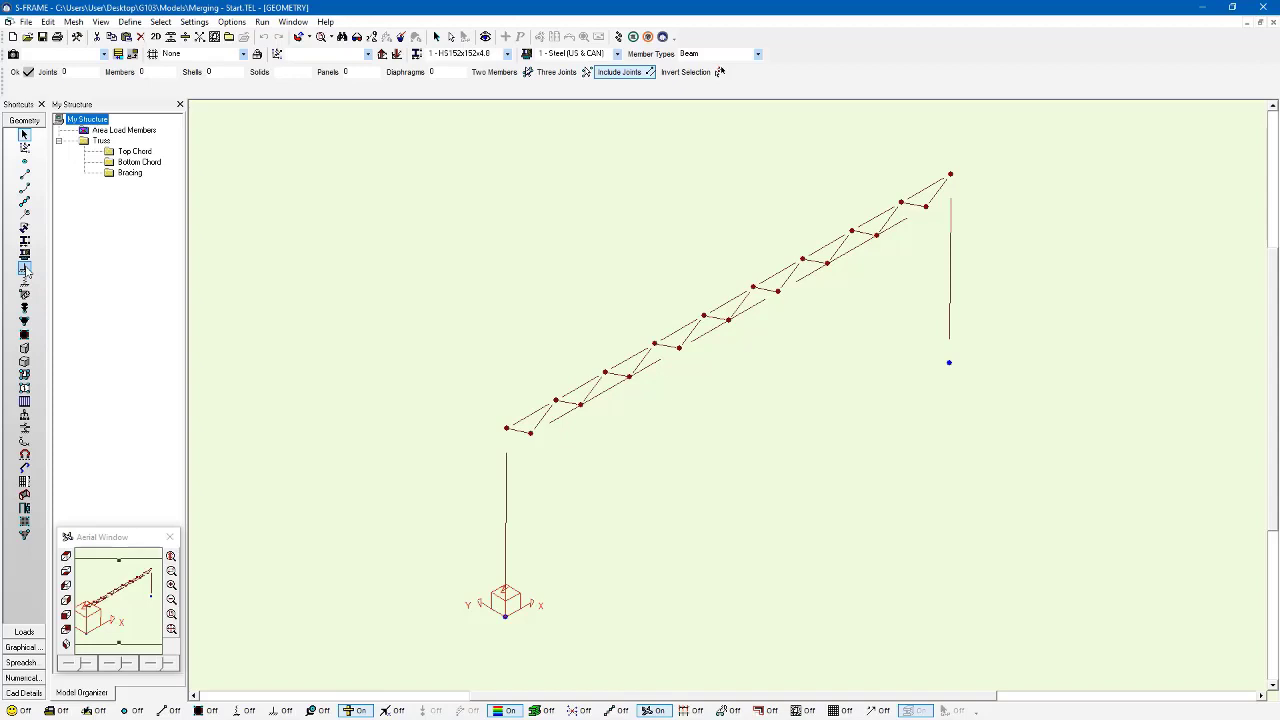
- Remove the supports from the truss ends at the column tops and apply supports fixed in all six directions at both column bases
click(25, 242)
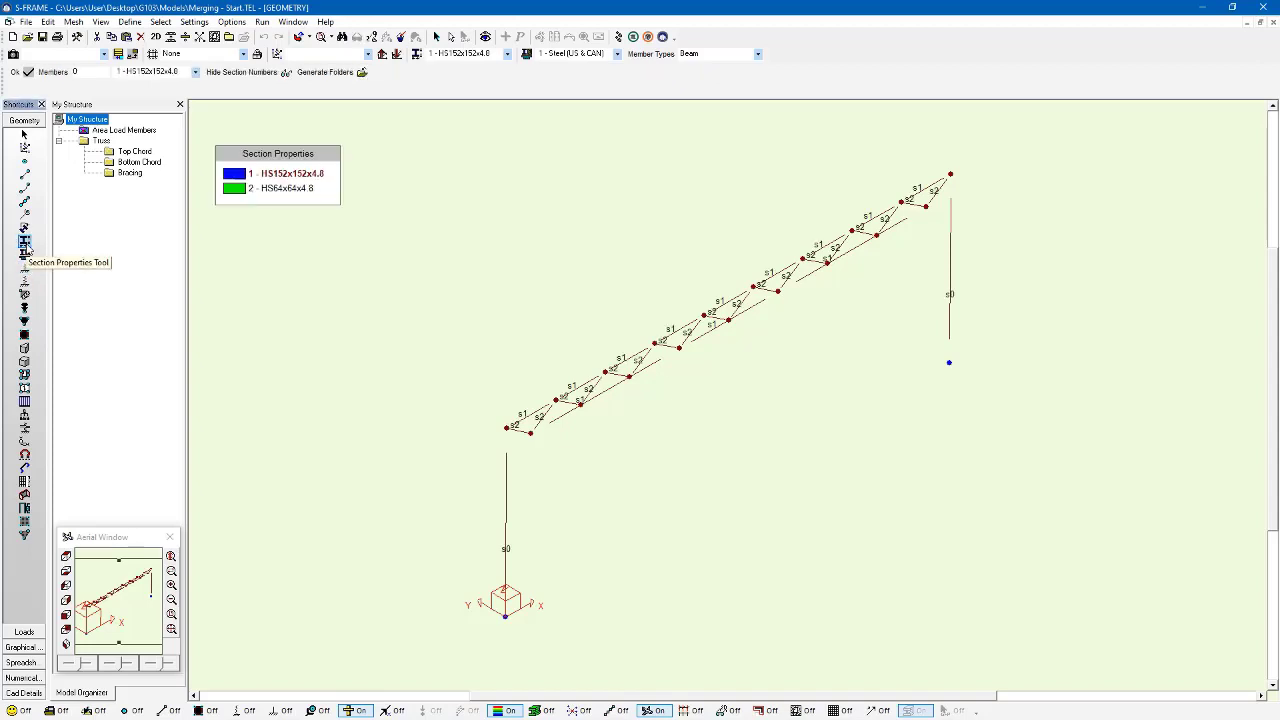
click(25, 256)
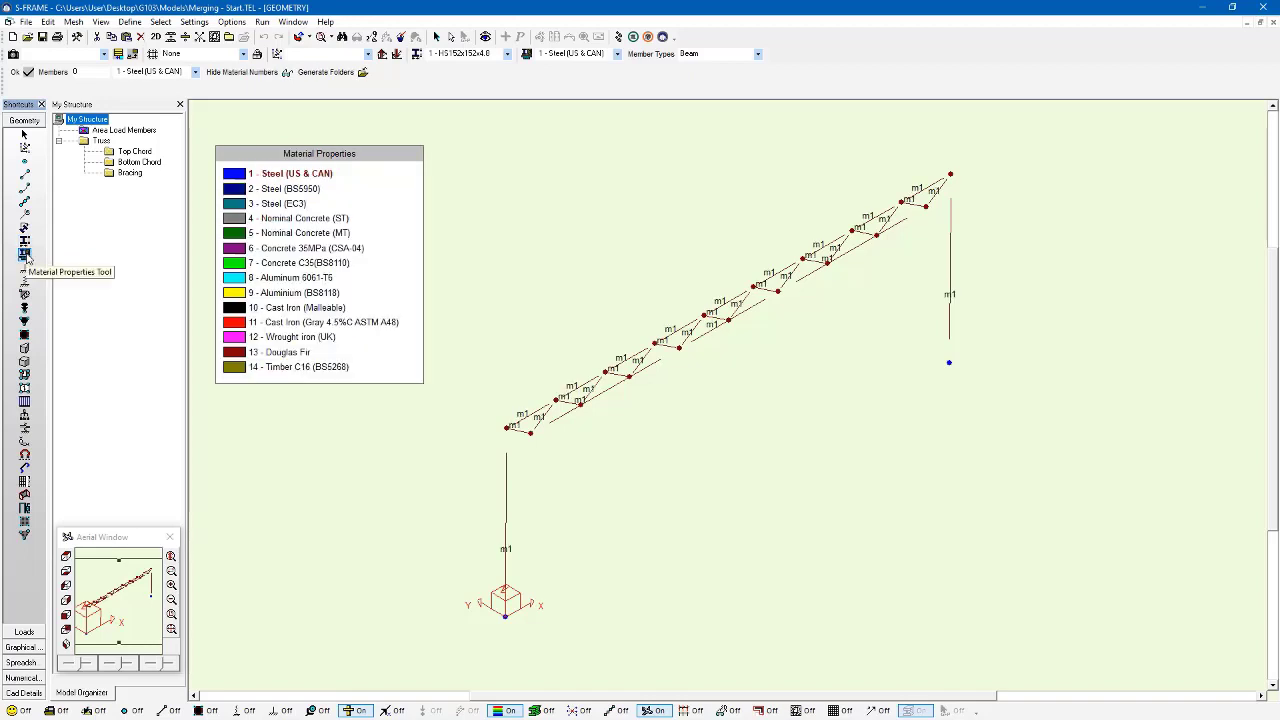
click(25, 268)
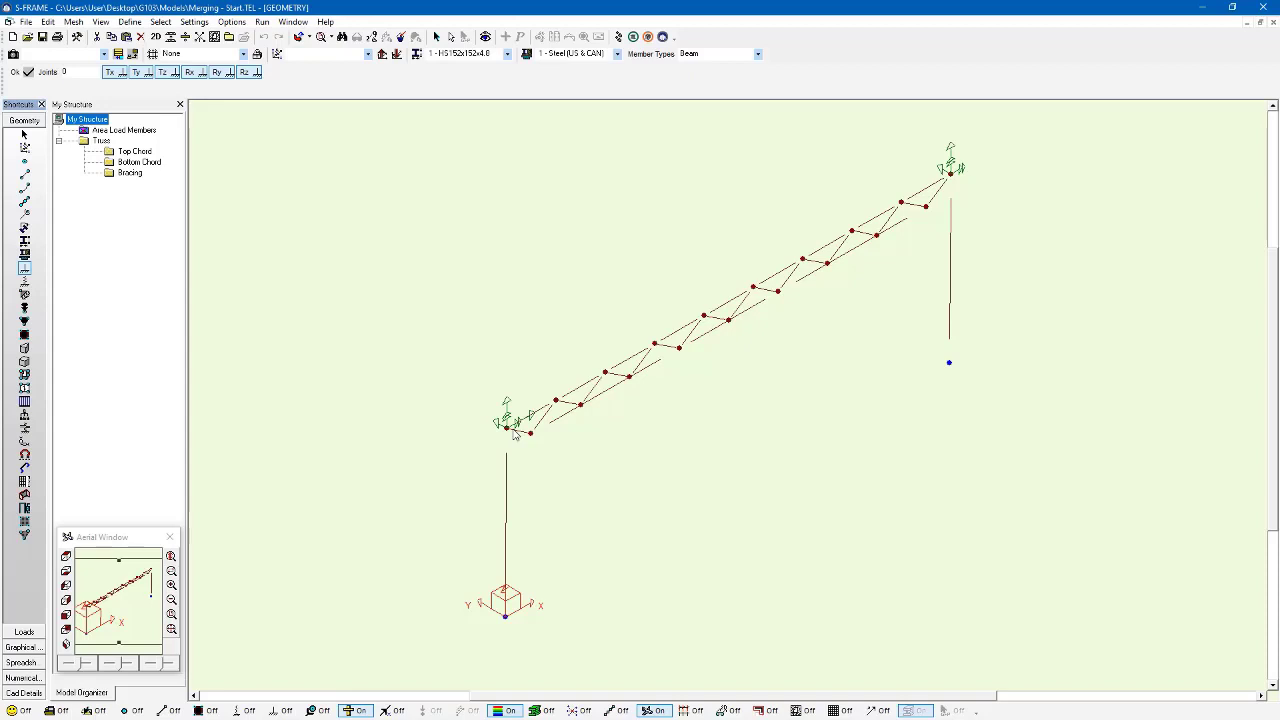
drag(484, 404, 562, 480)
drag(903, 147, 1018, 238)
drag(469, 613, 564, 668)
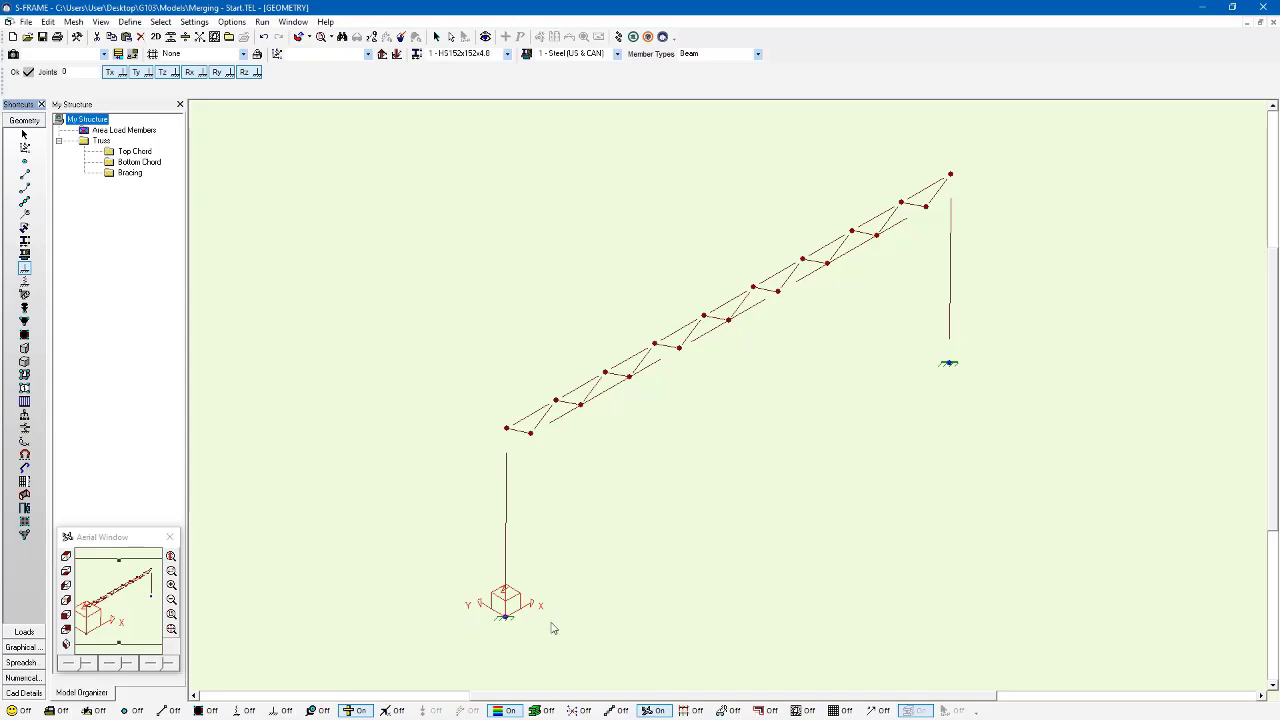
- Check in the interface preferences that loads are always copied during a paste operation
click(195, 22)
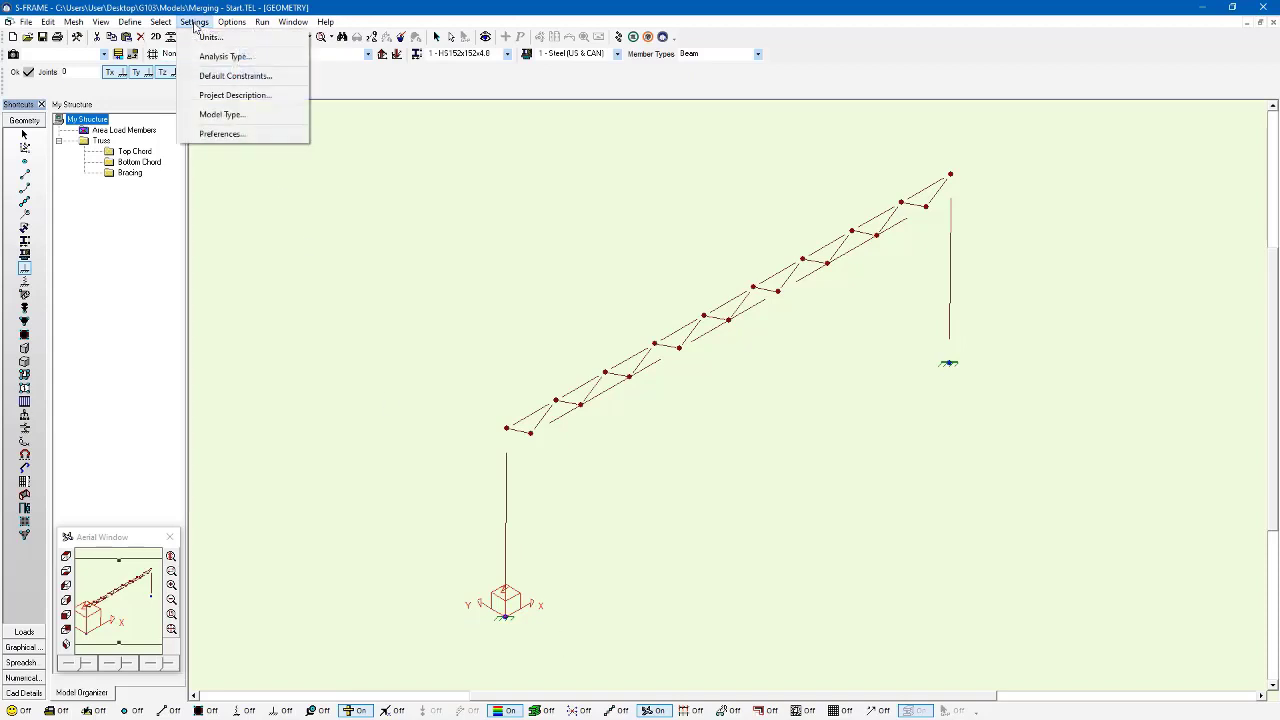
click(226, 131)
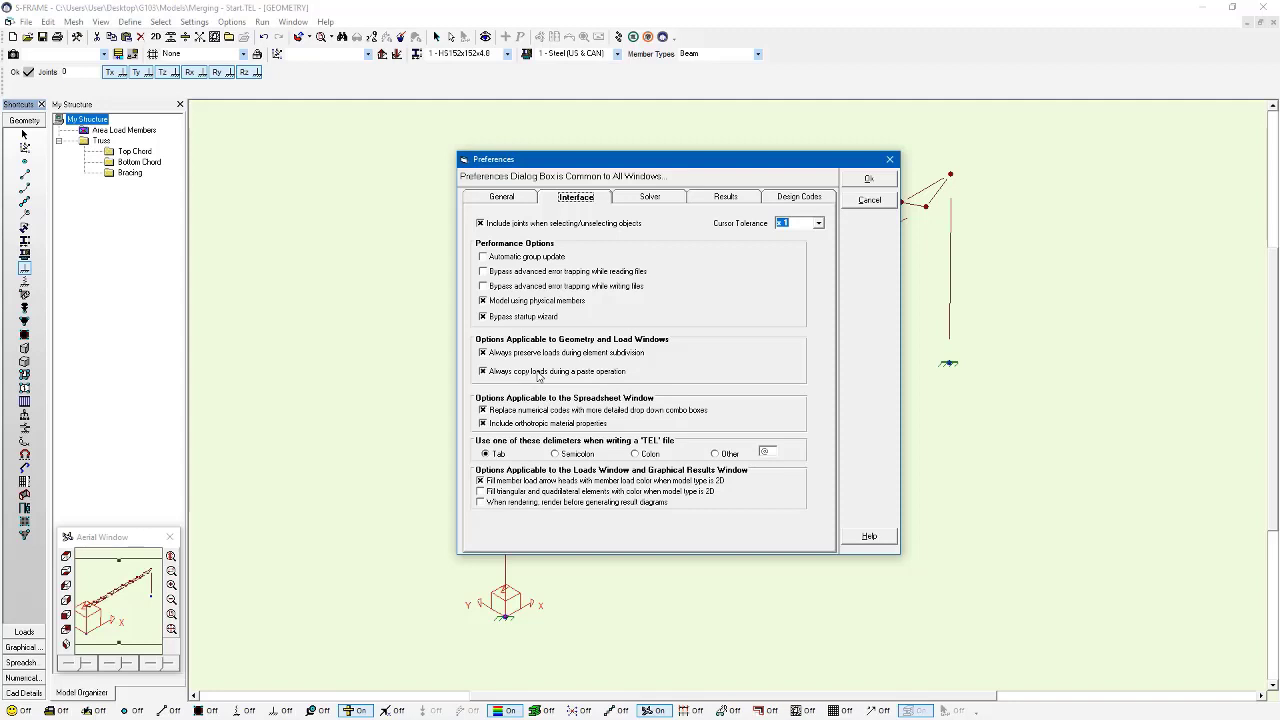
click(885, 181)
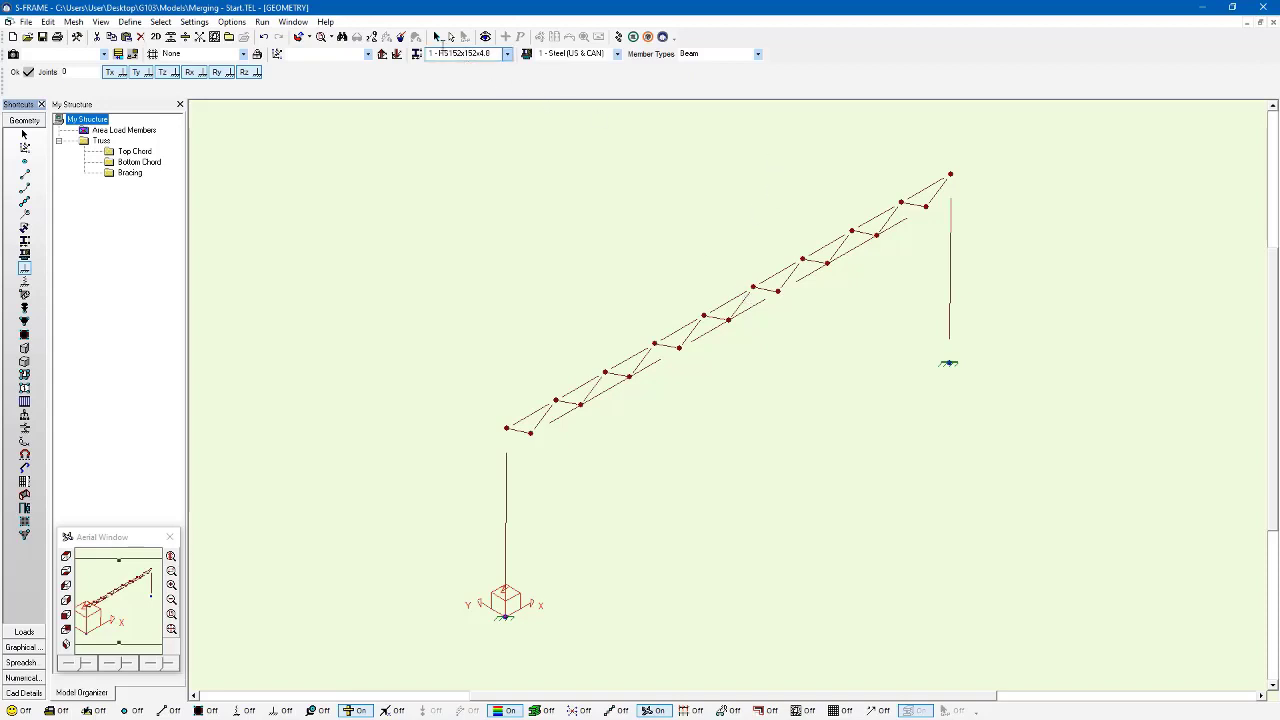
- Select the entire frame, including all joints and members, and copy it to the clipboard
click(436, 37)
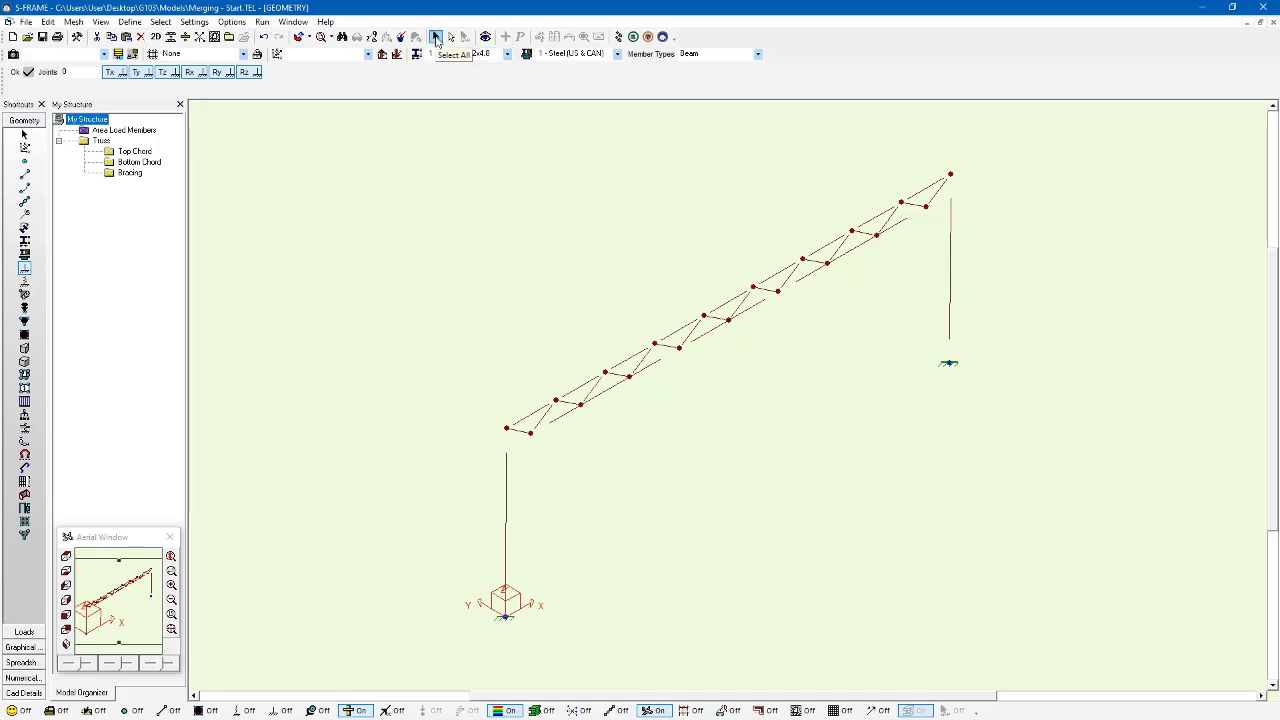
click(48, 22)
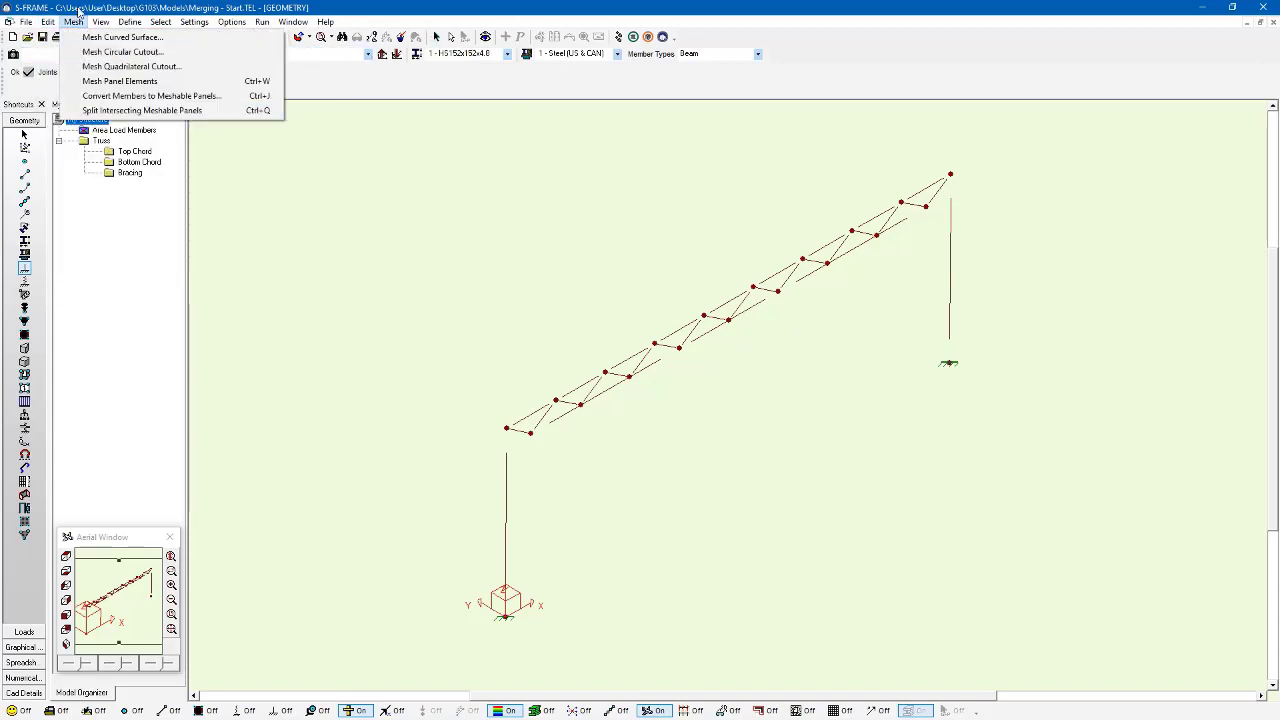
click(86, 4)
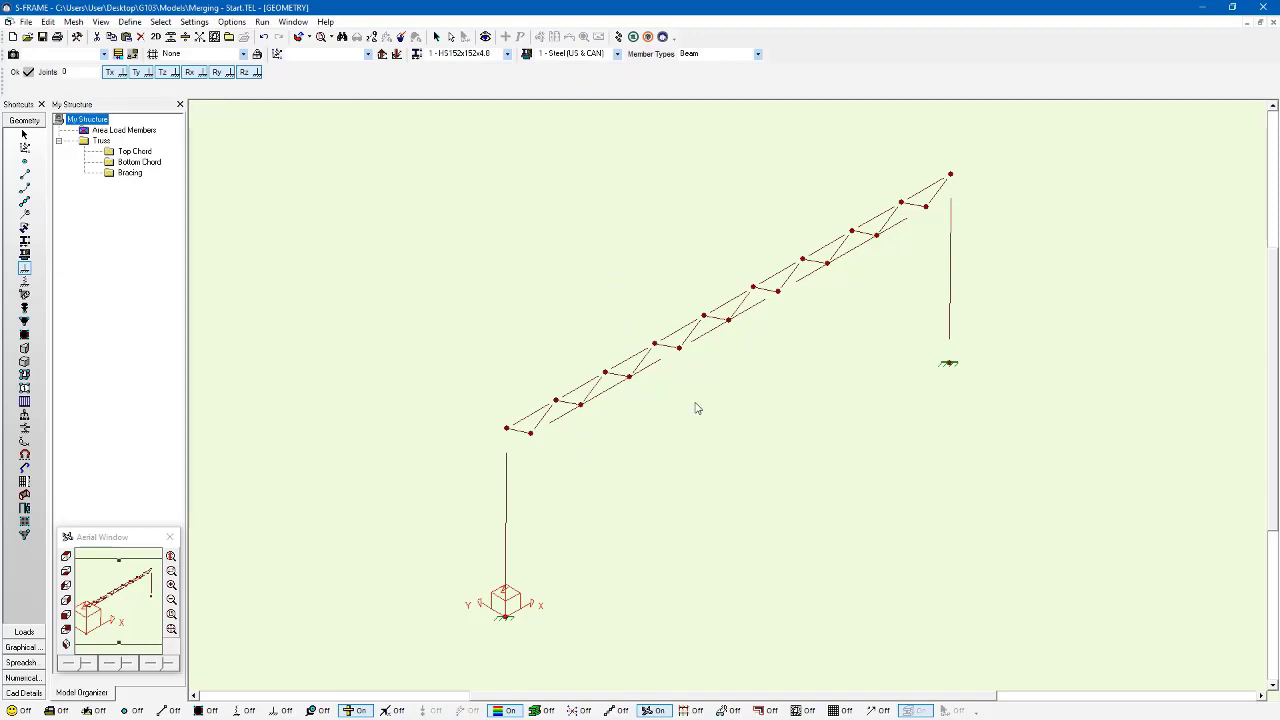
middle_drag(696, 408, 771, 420)
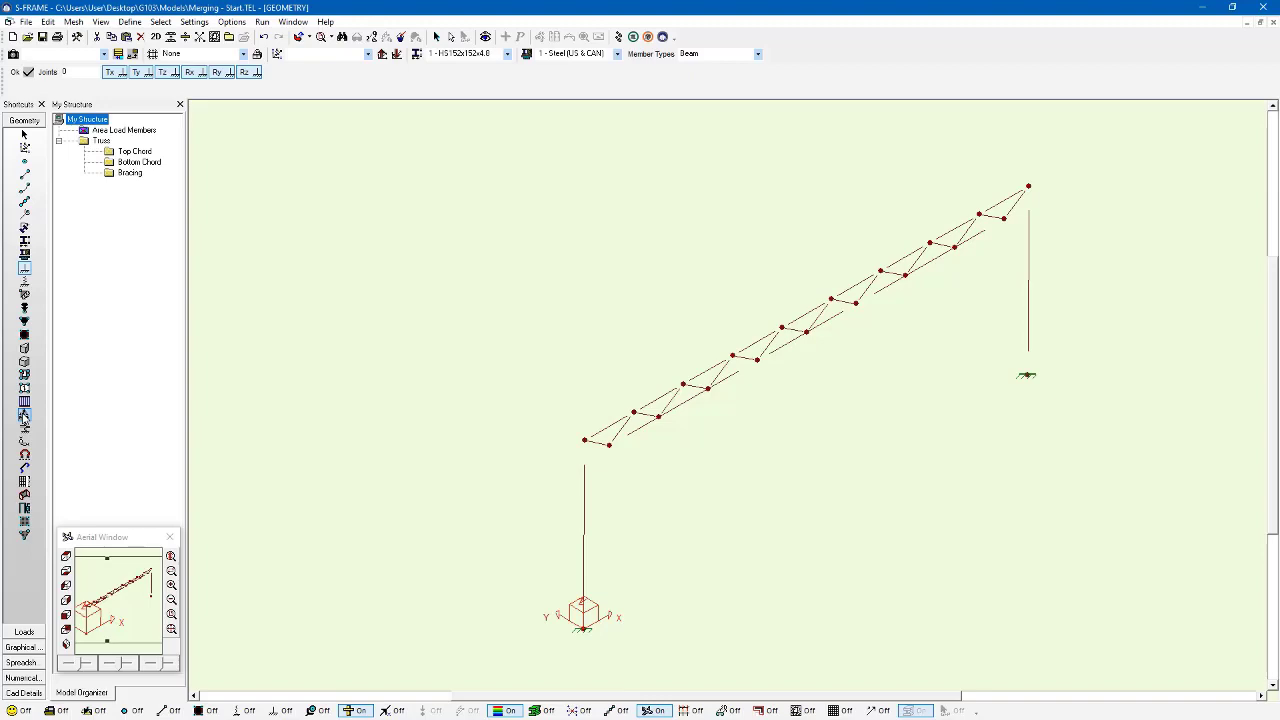
- Set up a translation clone of the copied frame with a first Y increment of 6 m and 9 additional copies at 6 m in Y
click(24, 416)
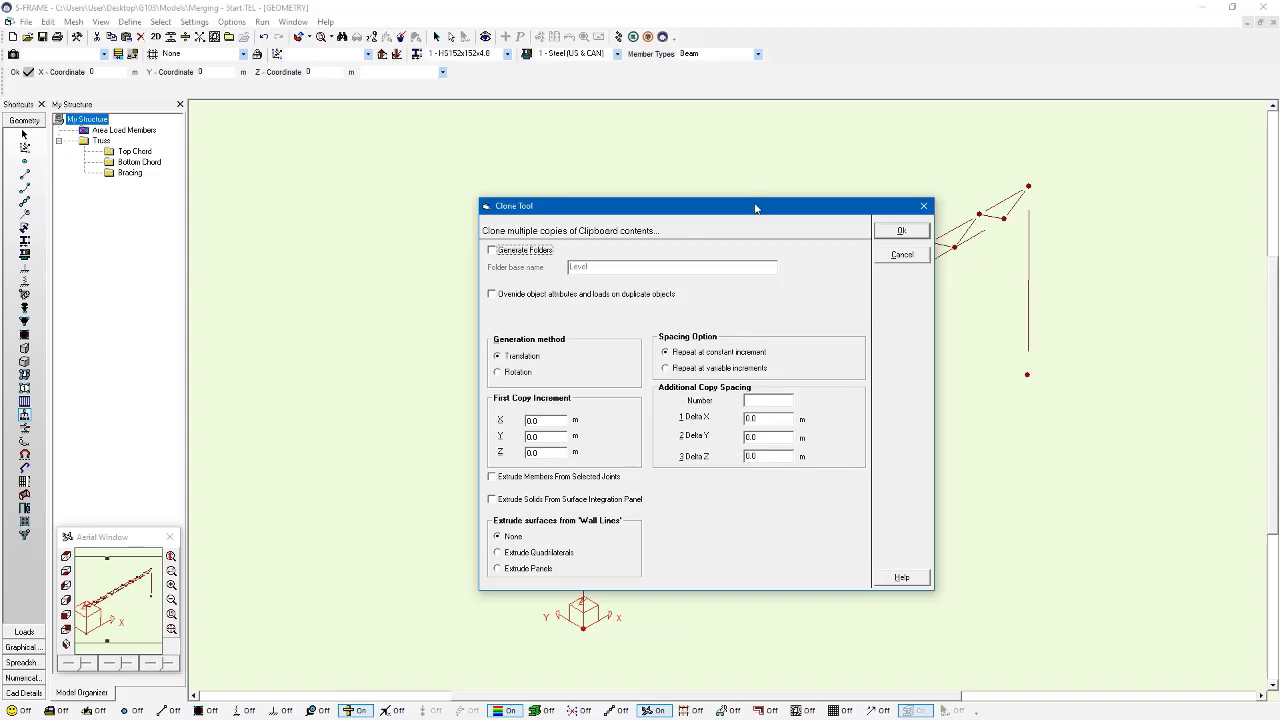
drag(755, 205, 436, 169)
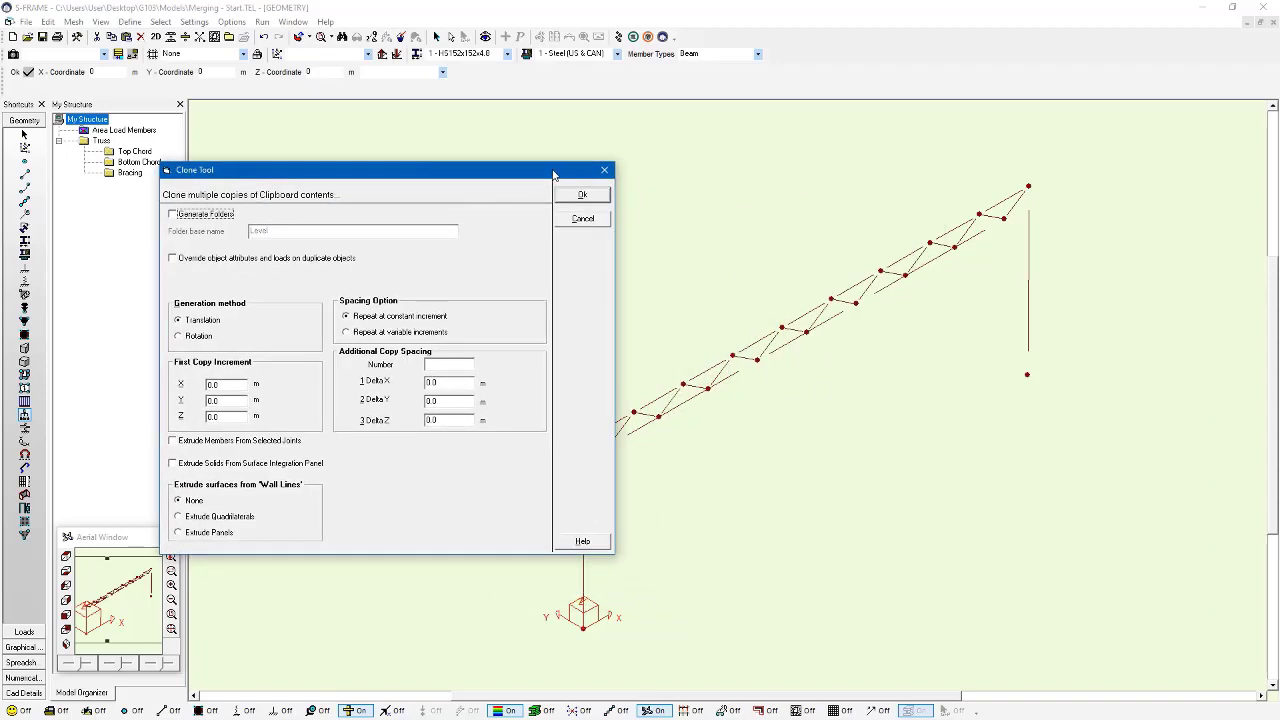
mouse_move(556, 171)
mouse_down()
mouse_move(962, 208)
mouse_move(1096, 247)
mouse_move(763, 166)
mouse_move(921, 194)
mouse_up()
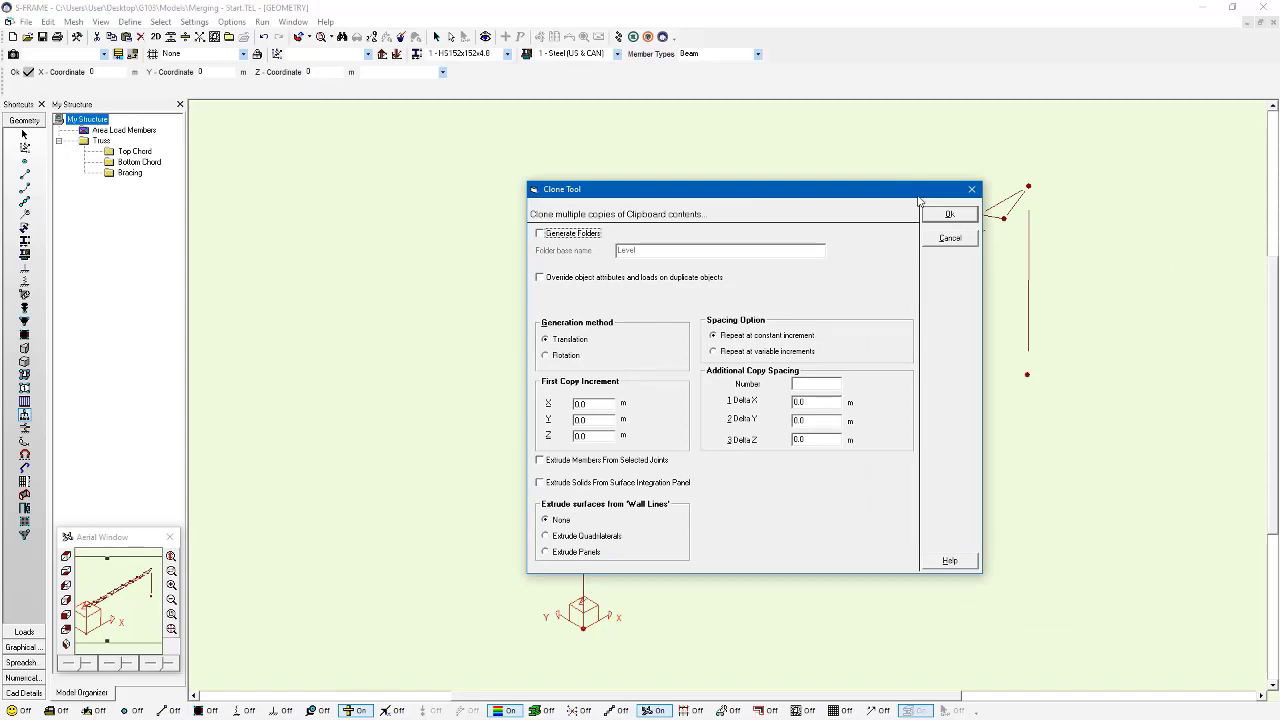
double_click(603, 419)
text(6)
double_click(818, 426)
text(6)
- Enable folder generation for the clones with the base name Frame and create the copies
click(569, 237)
double_click(659, 250)
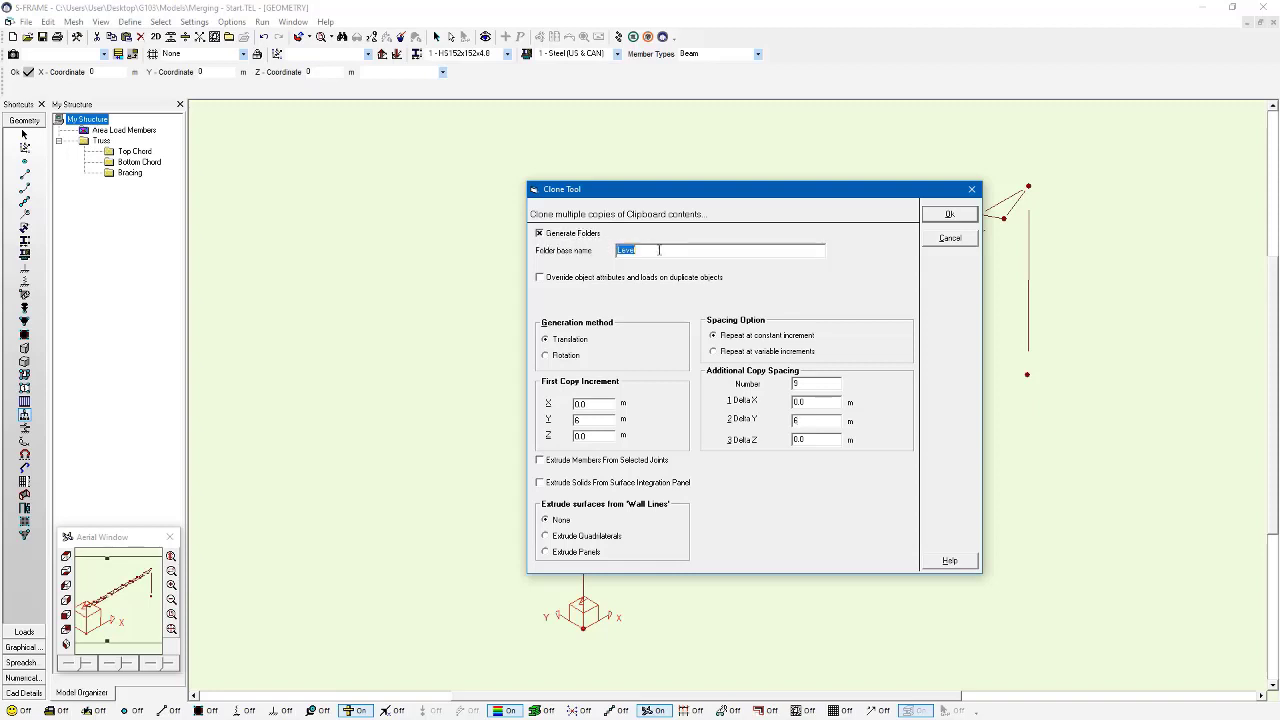
text(Frame)
click(946, 215)
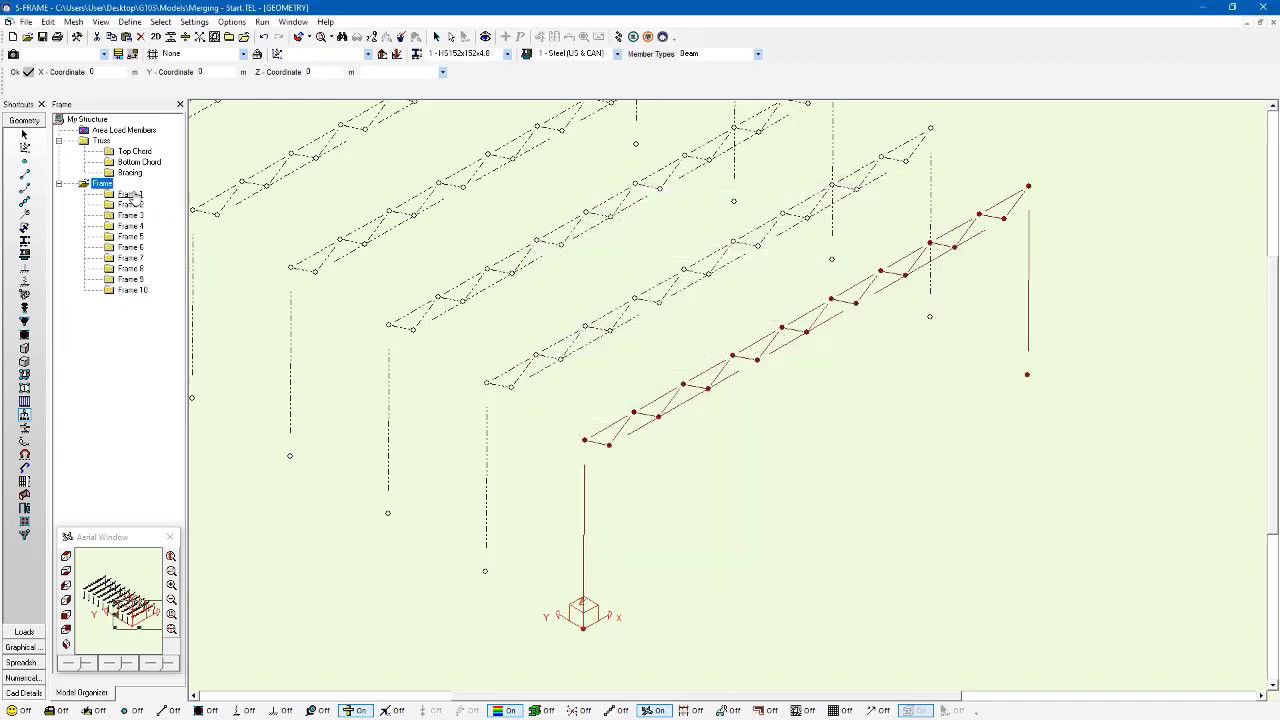
- Examine the cloned frames by highlighting folders Frame 1 to Frame 5 one by one, then the whole structure
scroll(673, 393, down, 3)
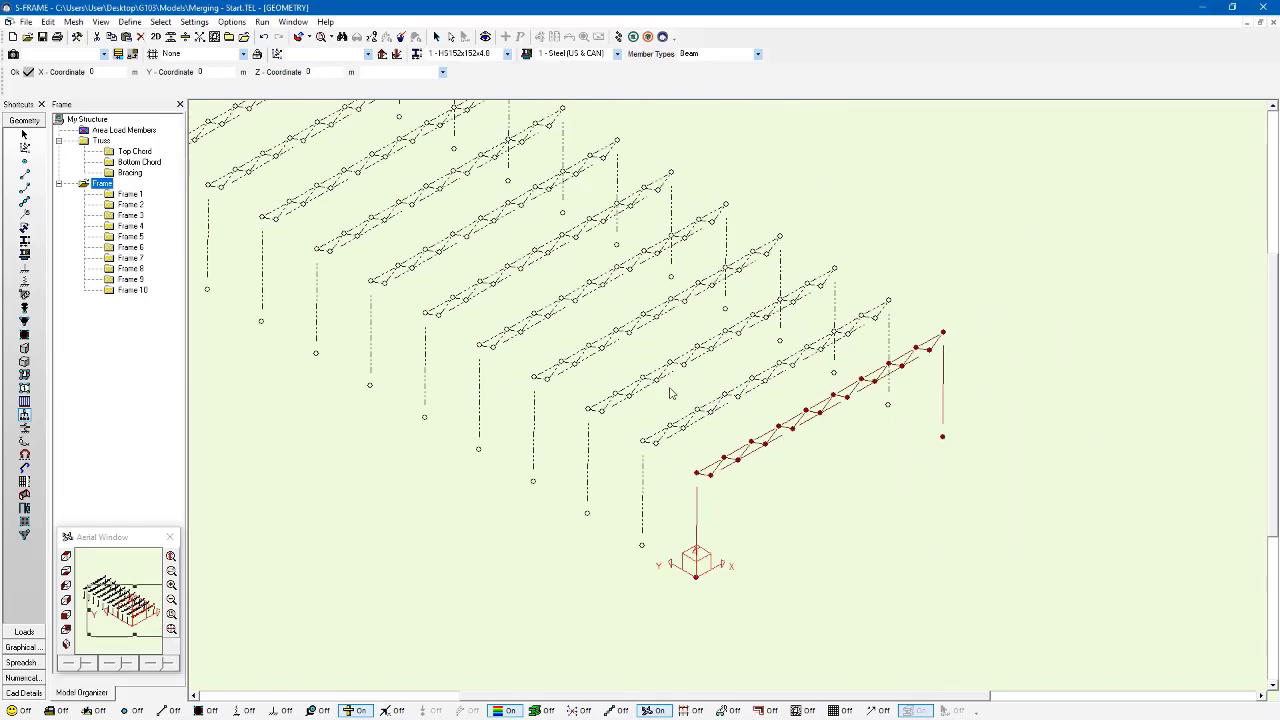
click(131, 195)
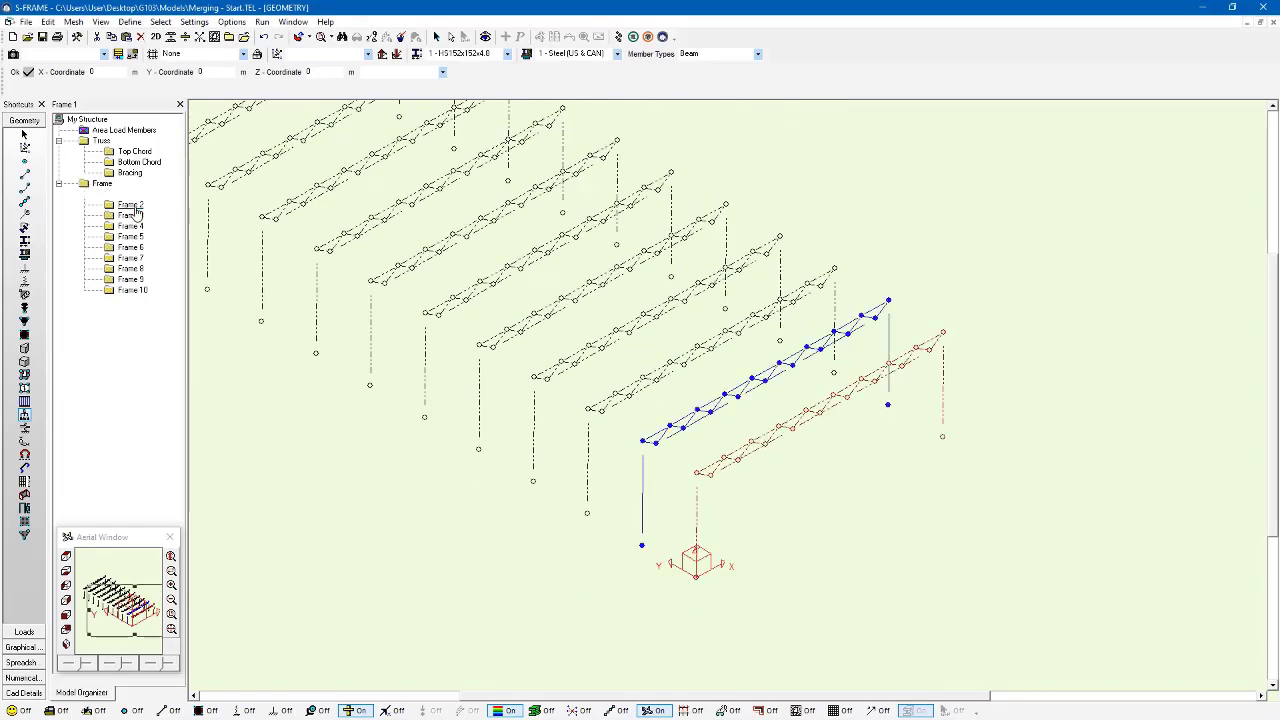
click(132, 205)
click(131, 215)
click(131, 226)
click(131, 236)
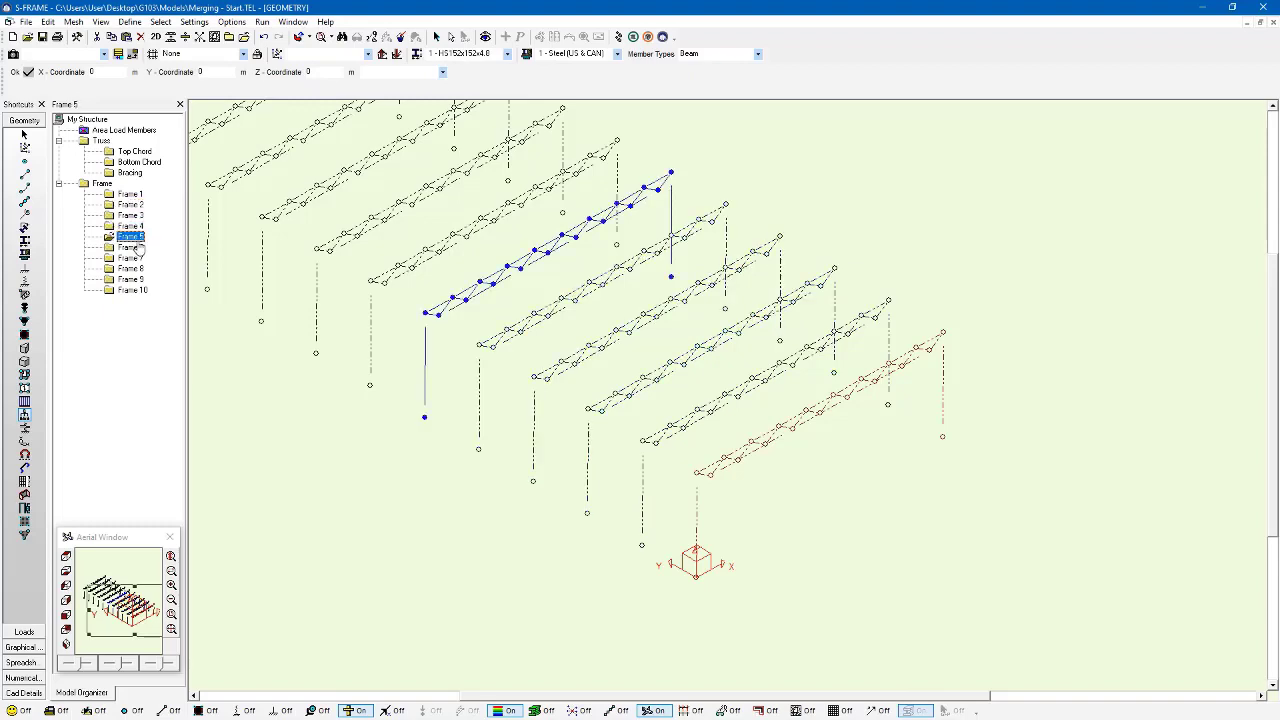
middle_drag(600, 299, 791, 383)
scroll(791, 383, down, 1)
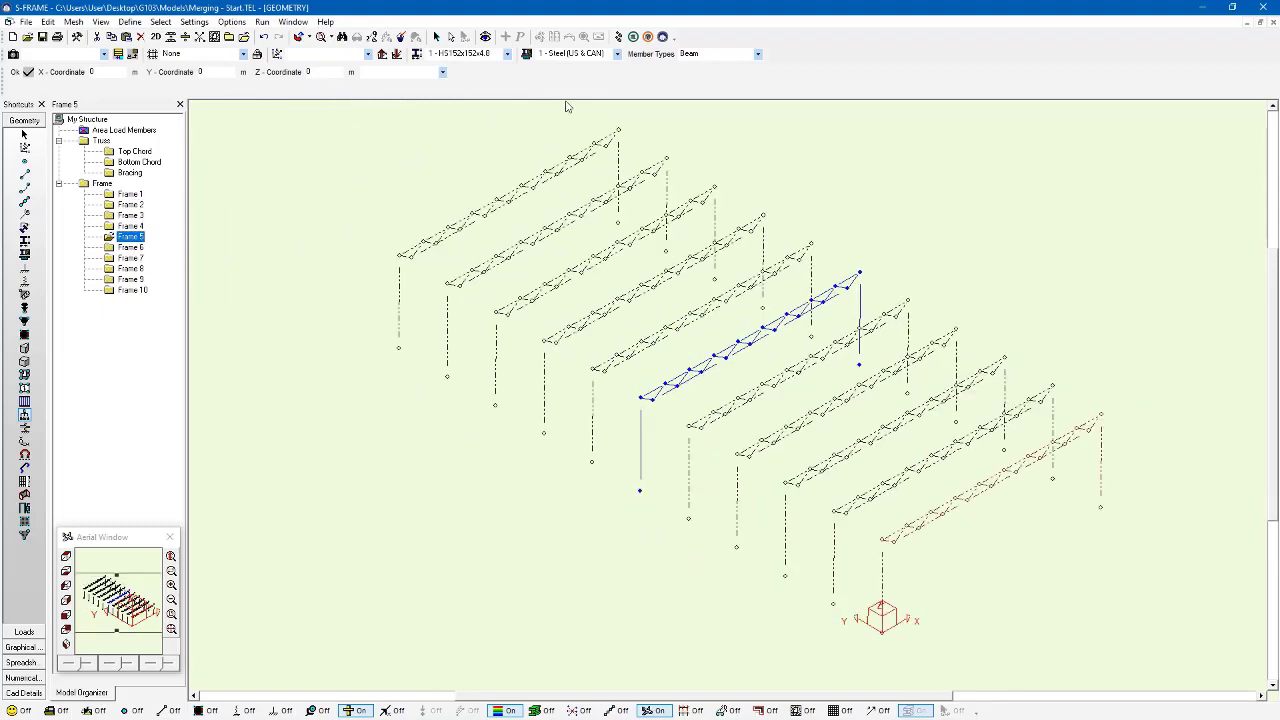
click(102, 121)
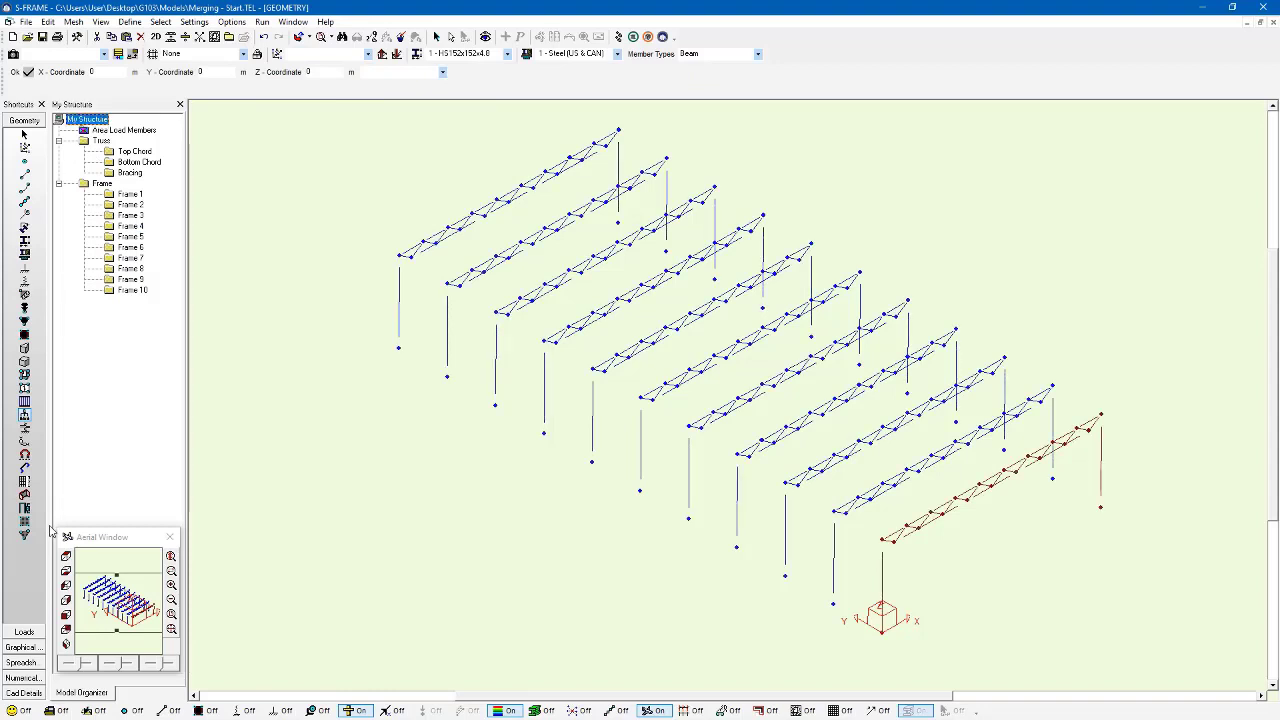
- Examine the joint and member loads on all frames in the Dead load case, then hide the load display
click(33, 647)
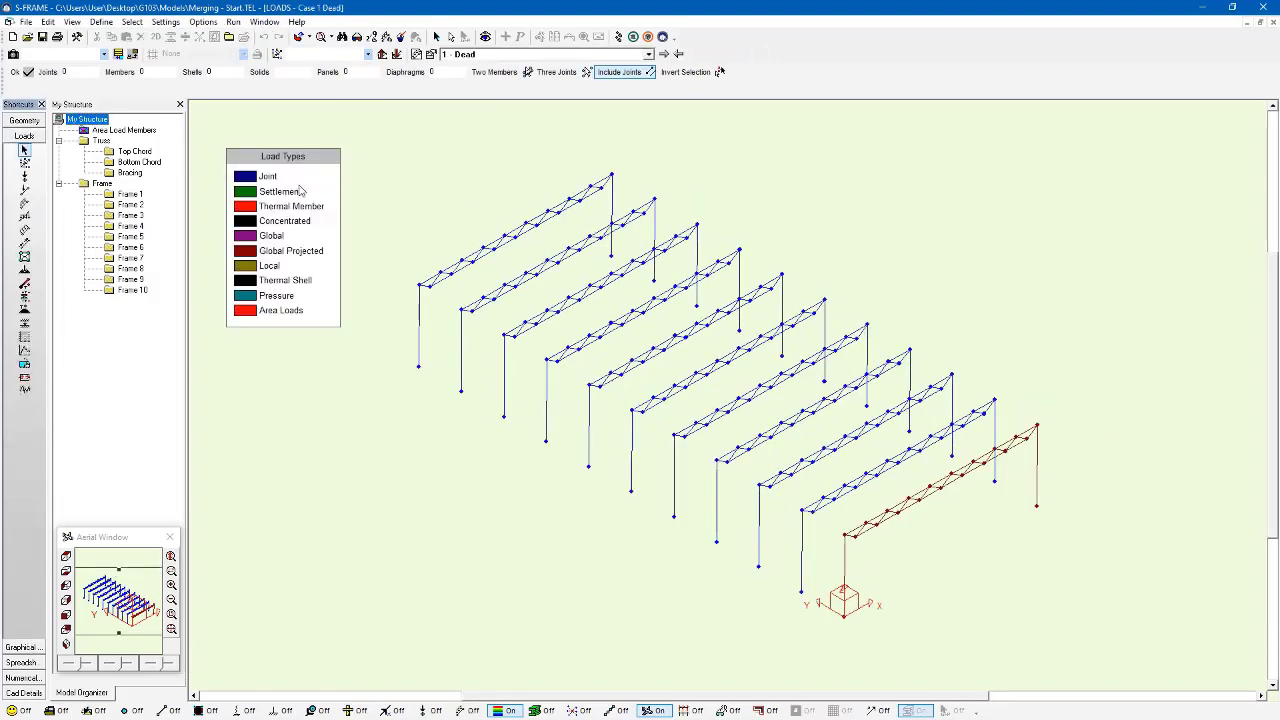
click(462, 711)
click(440, 711)
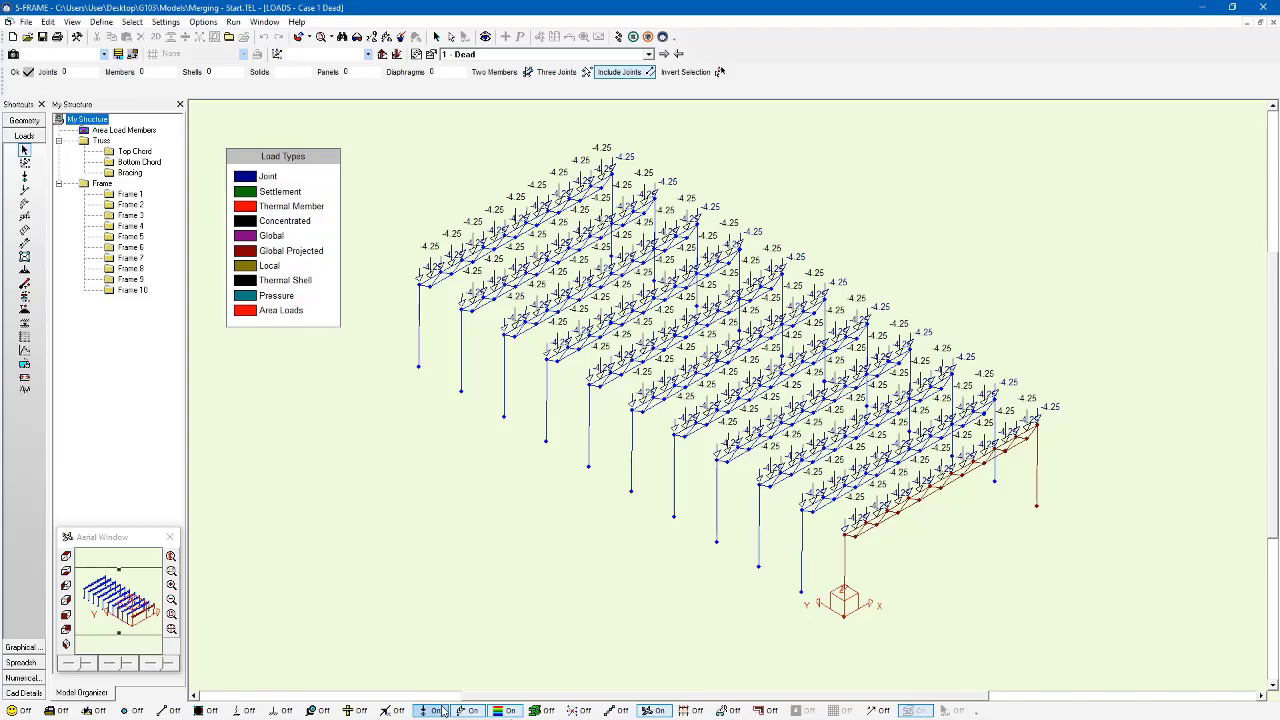
click(437, 711)
click(467, 711)
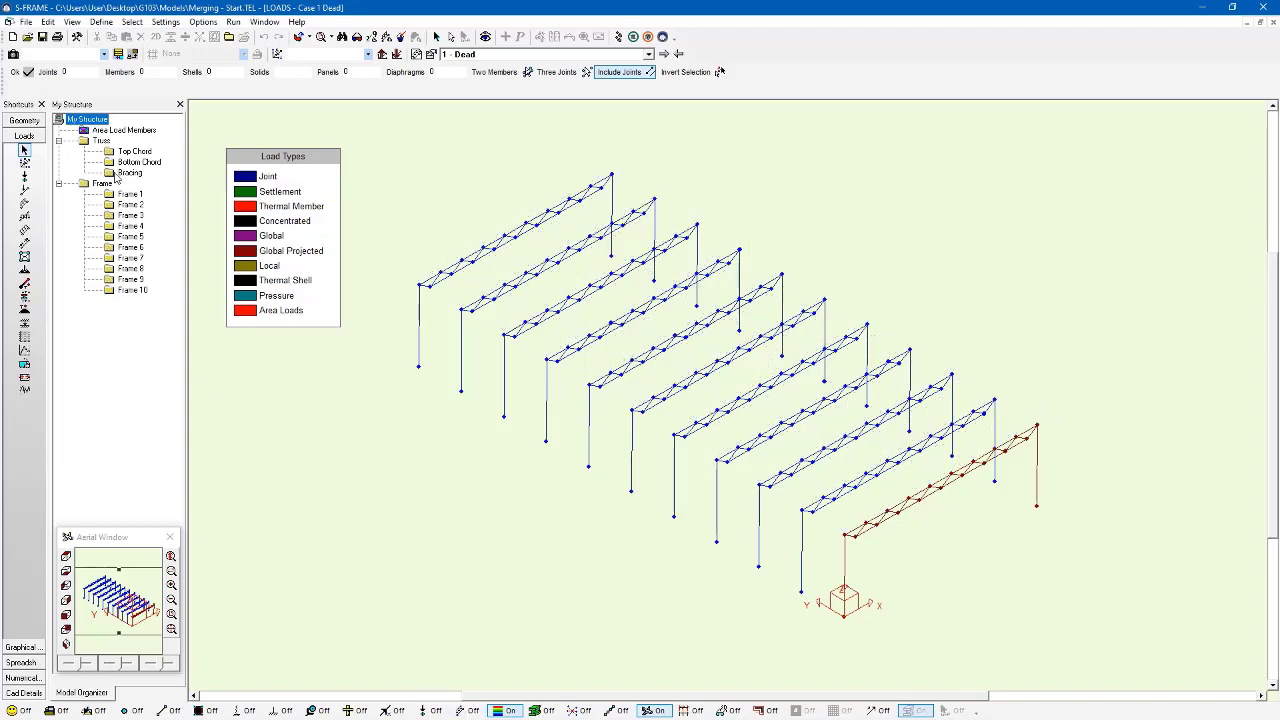
- Return to the geometry view and clear the selection of all frames
click(24, 120)
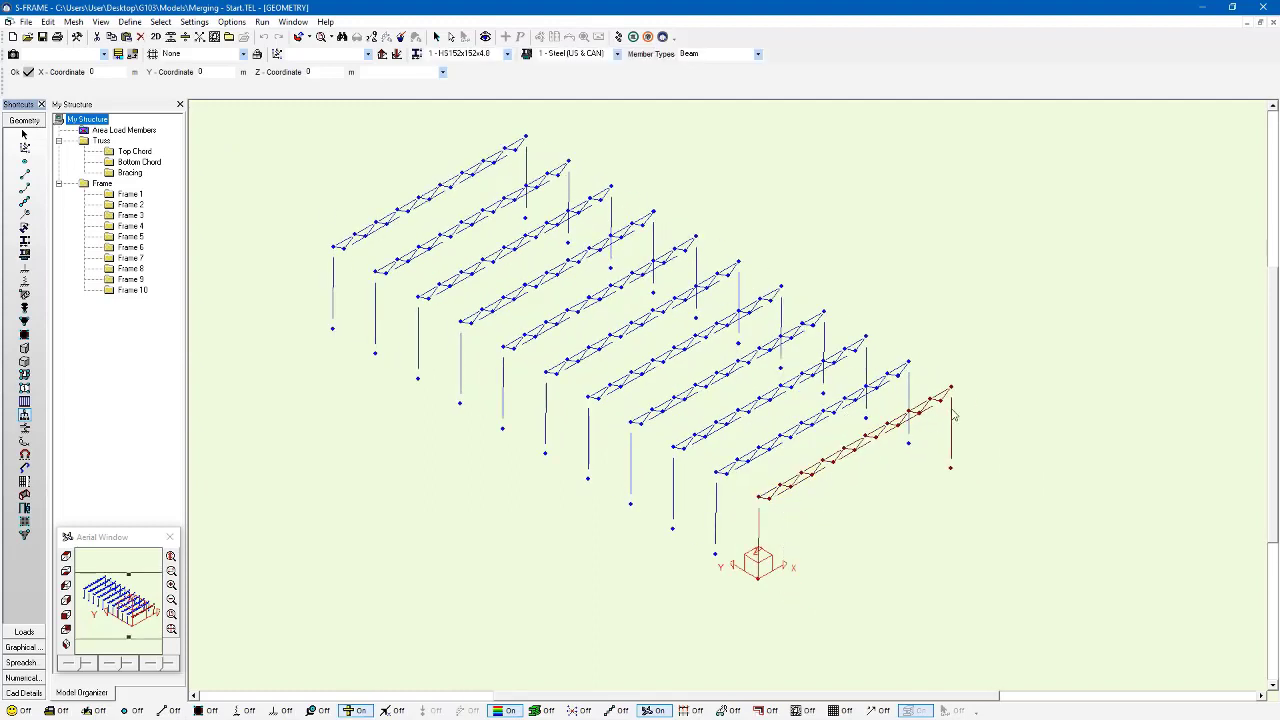
click(450, 37)
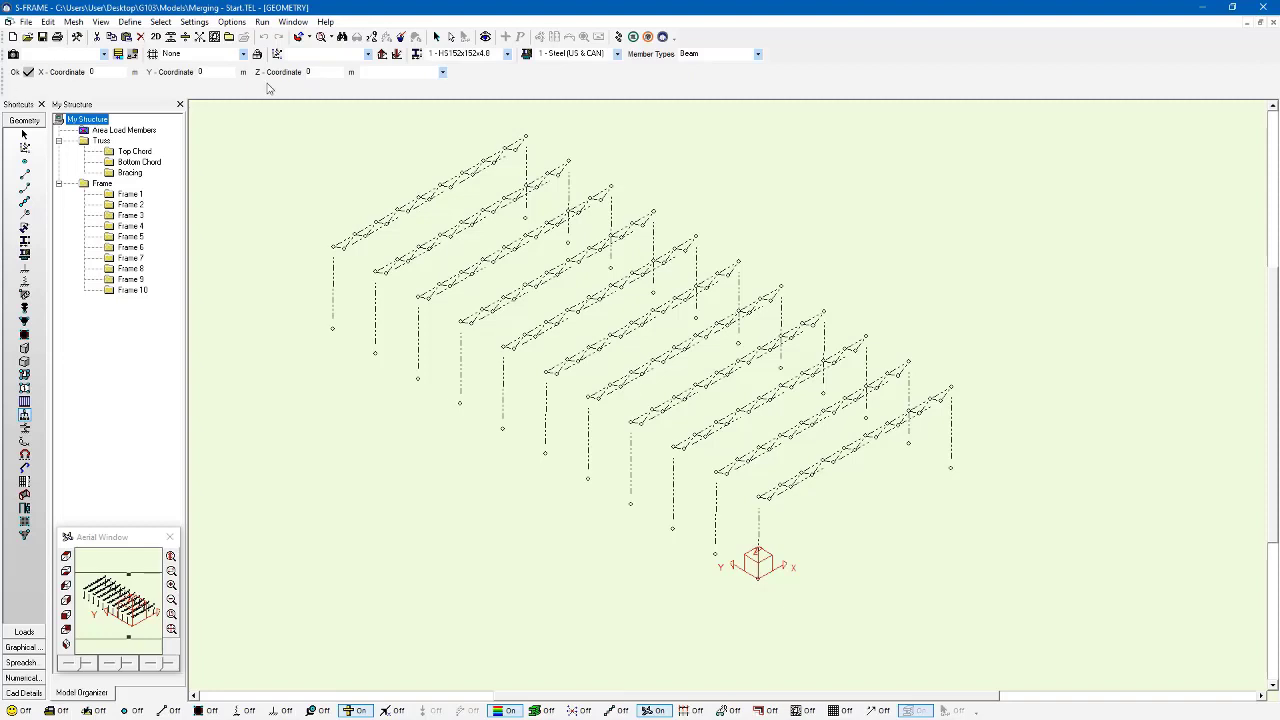
click(322, 22)
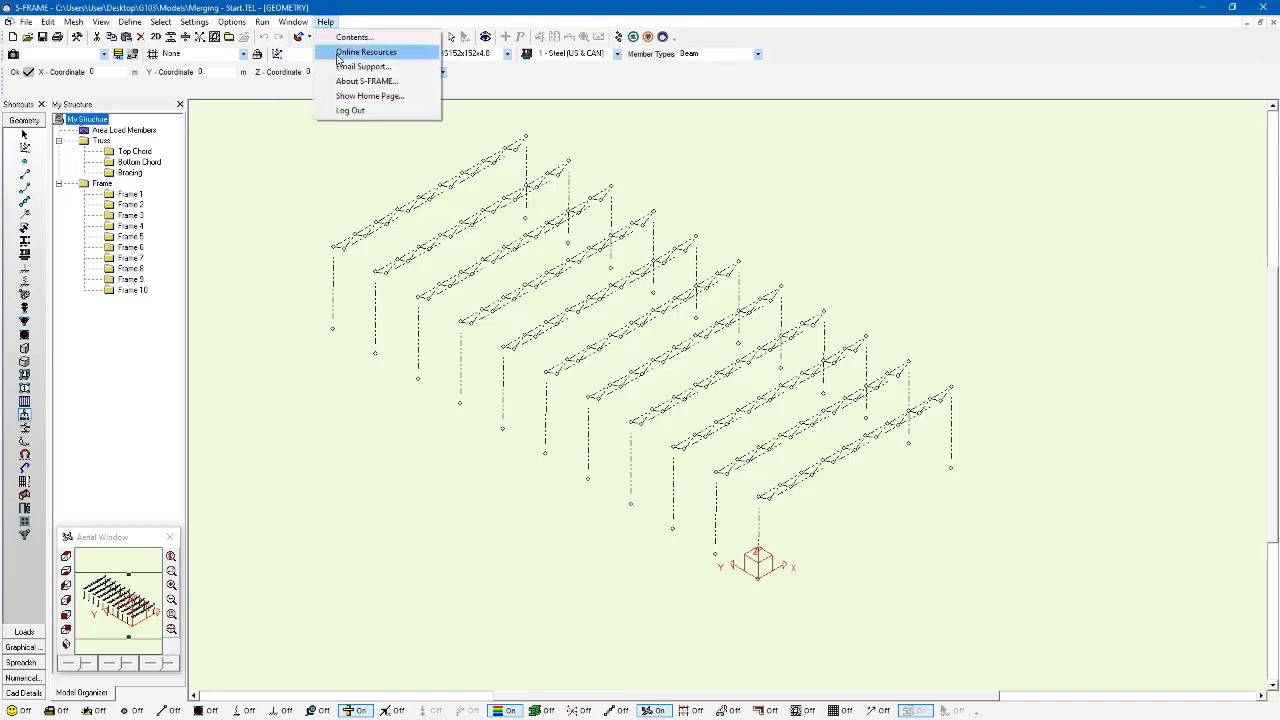
click(325, 22)
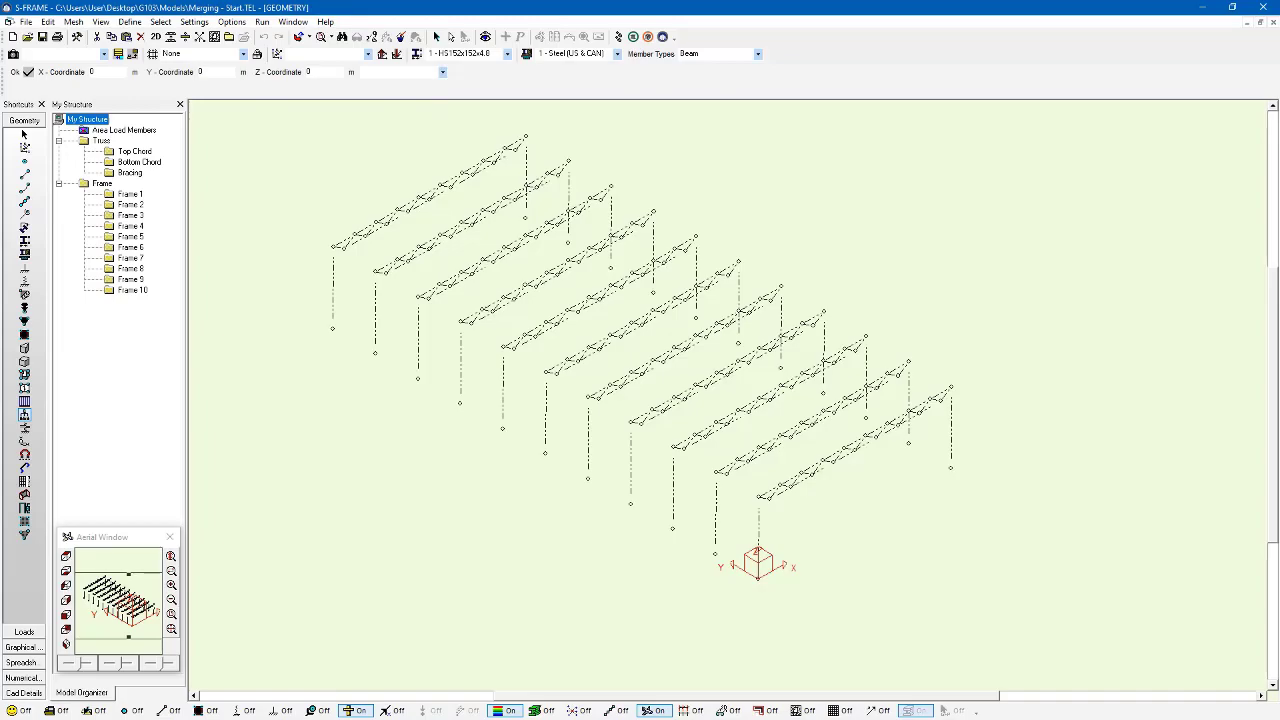